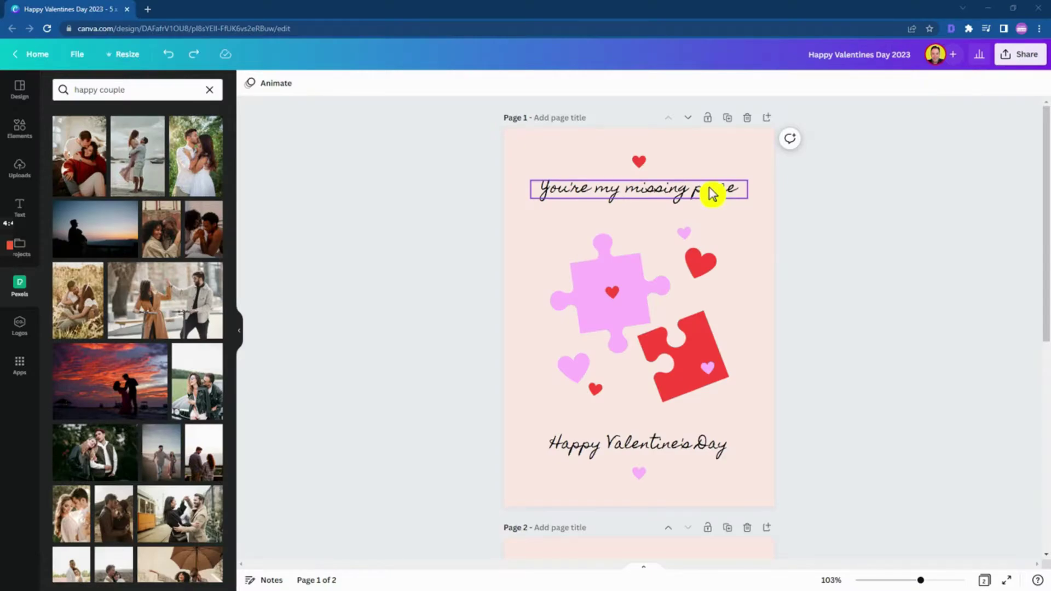
Drag the second 'happy couple' Pexels photo into the postcard frame on page 2
click(675, 445)
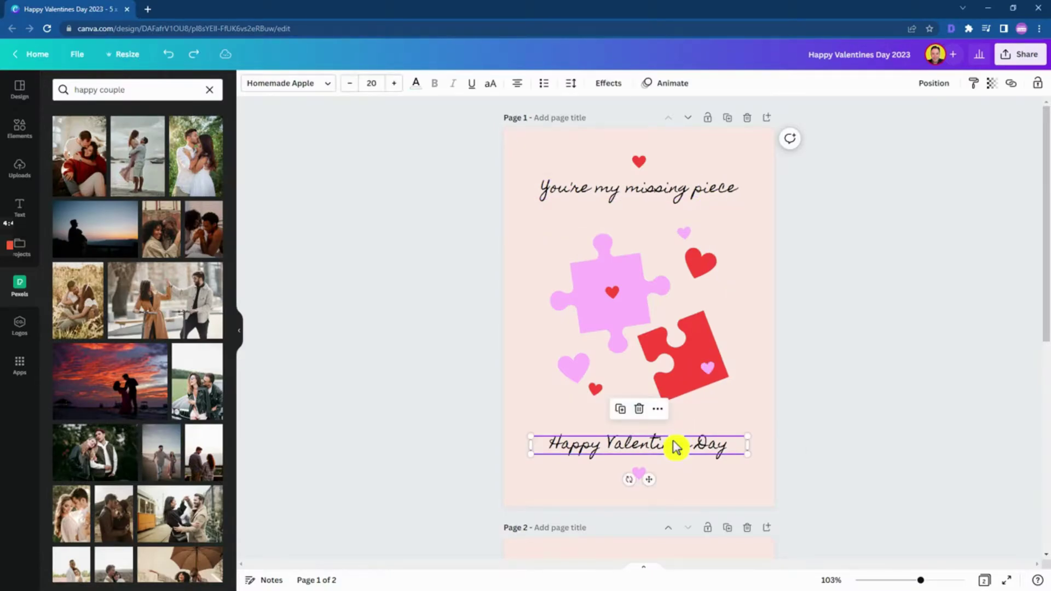
scroll(674, 446, down, 2)
scroll(675, 446, down, 3)
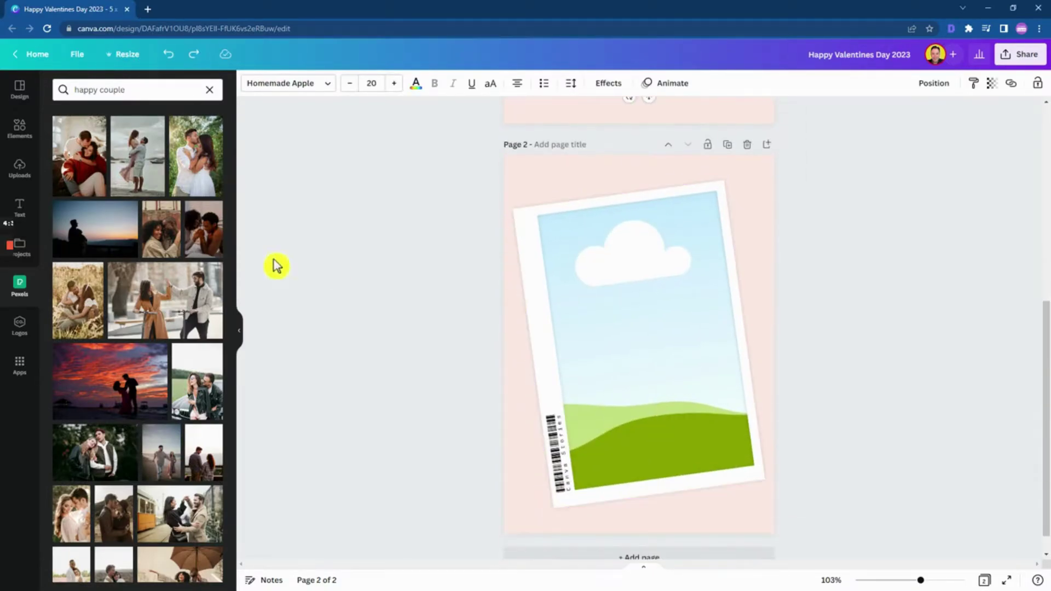
drag(137, 156, 624, 345)
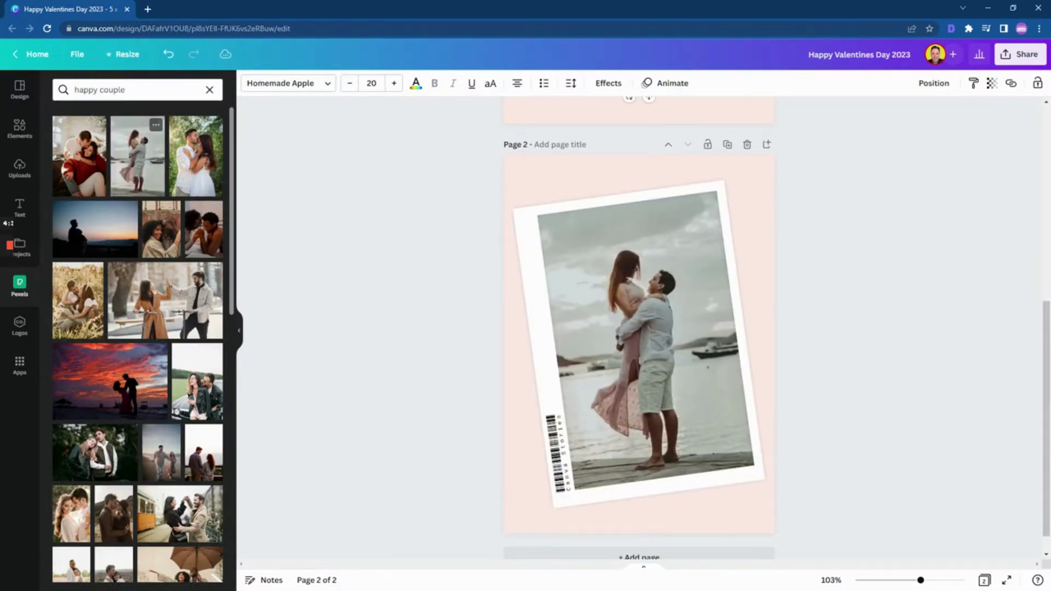
scroll(569, 290, up, 1)
scroll(569, 289, up, 3)
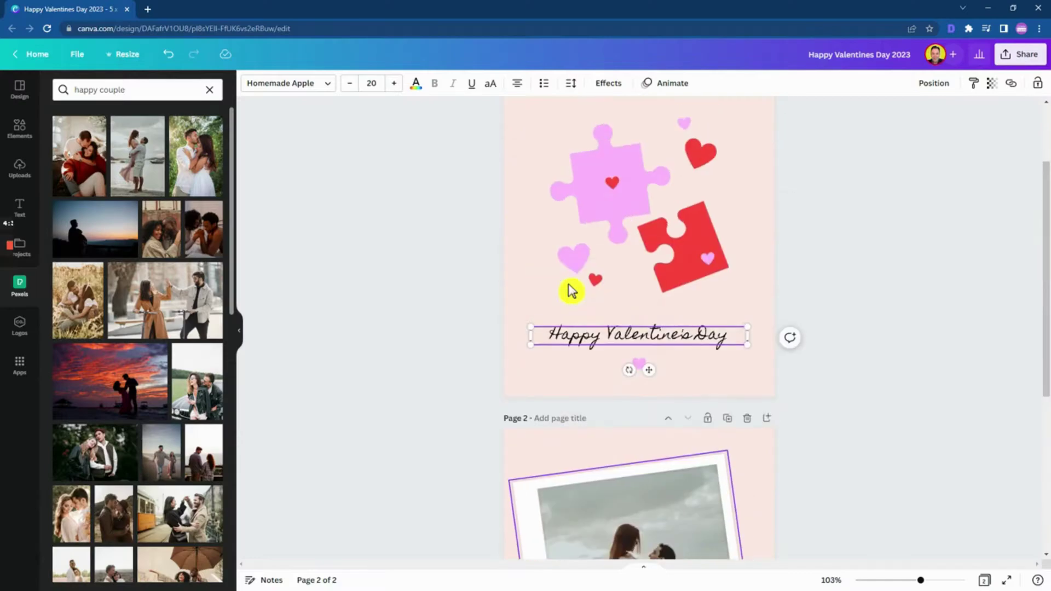
scroll(569, 290, up, 1)
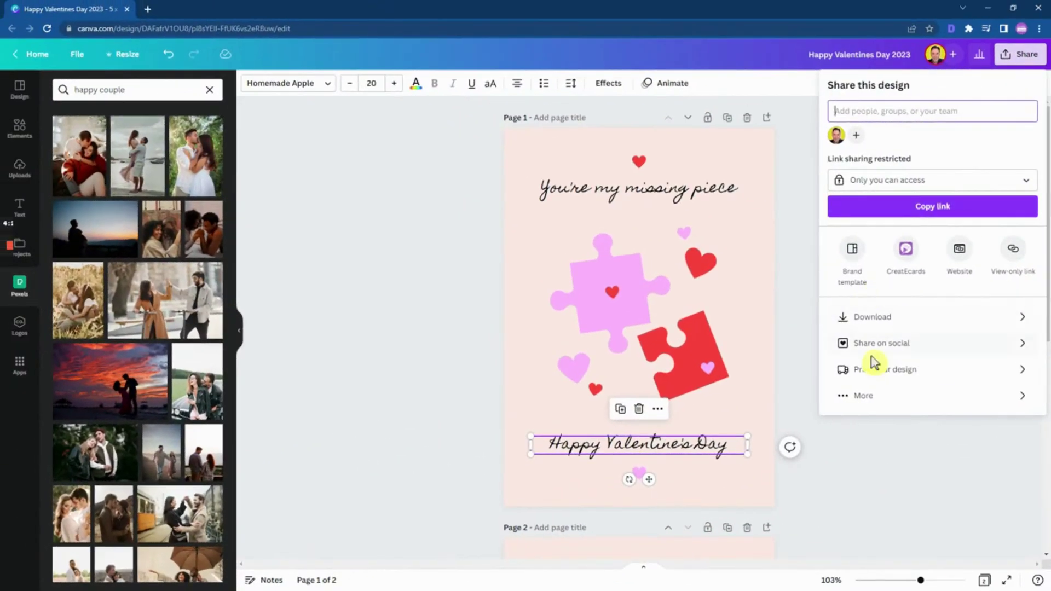
Save all pages of the card to the CreatEcards app and view the design on CreatEcards
click(868, 395)
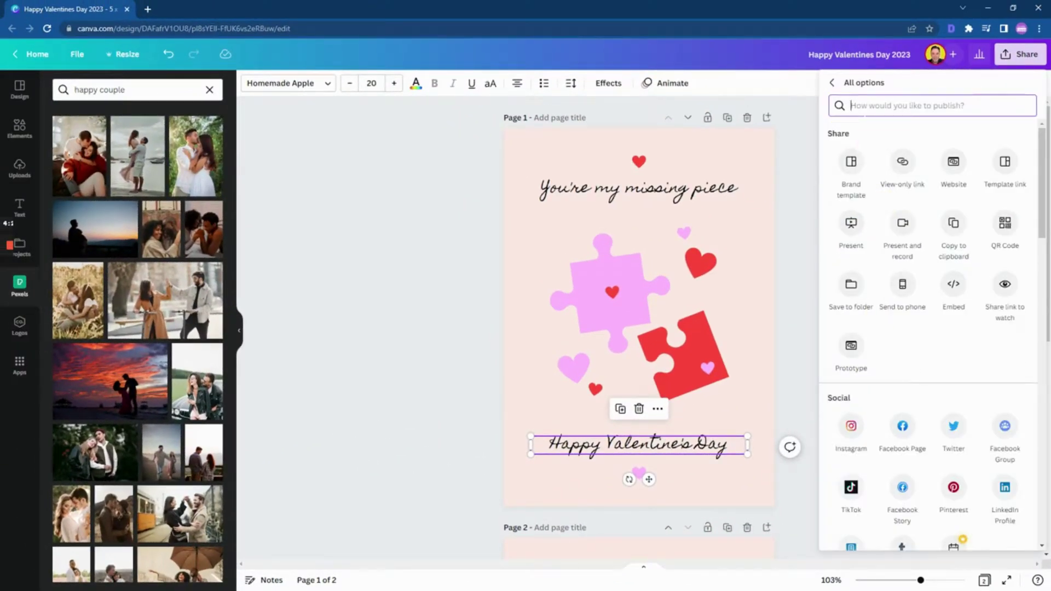
text(createcards)
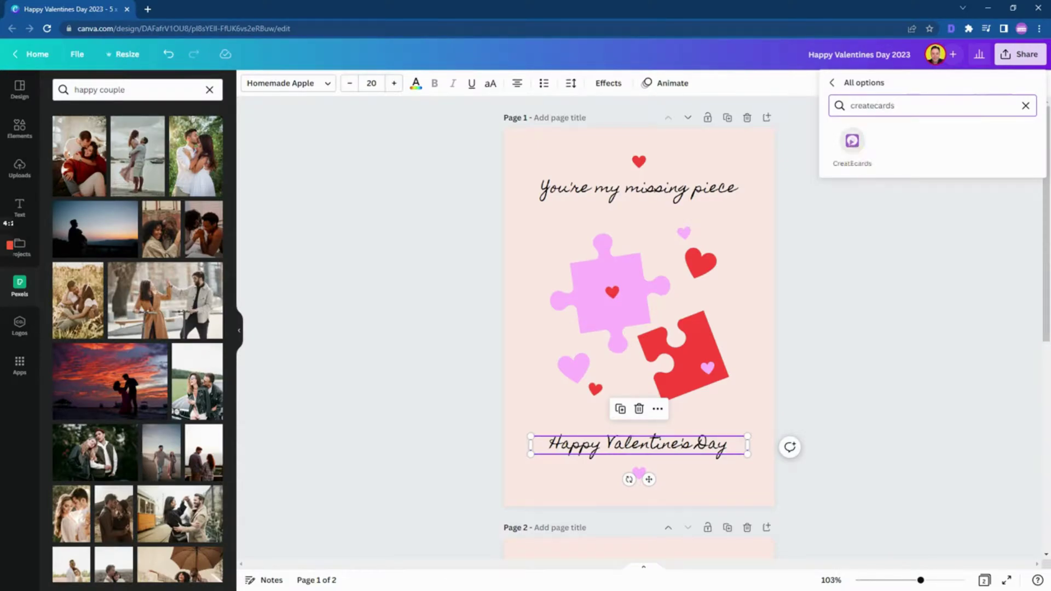
click(852, 140)
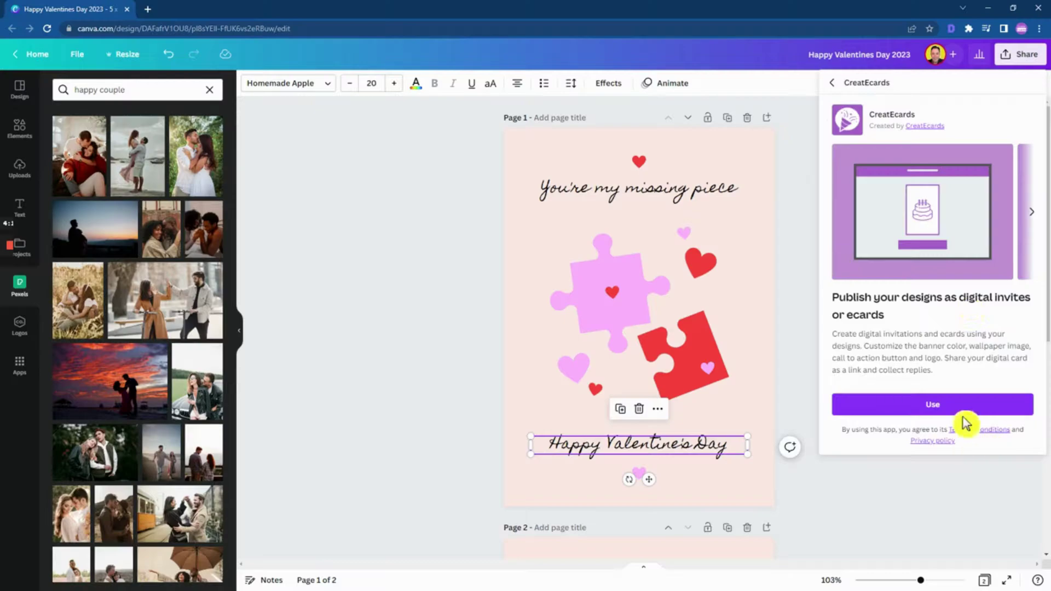
click(897, 404)
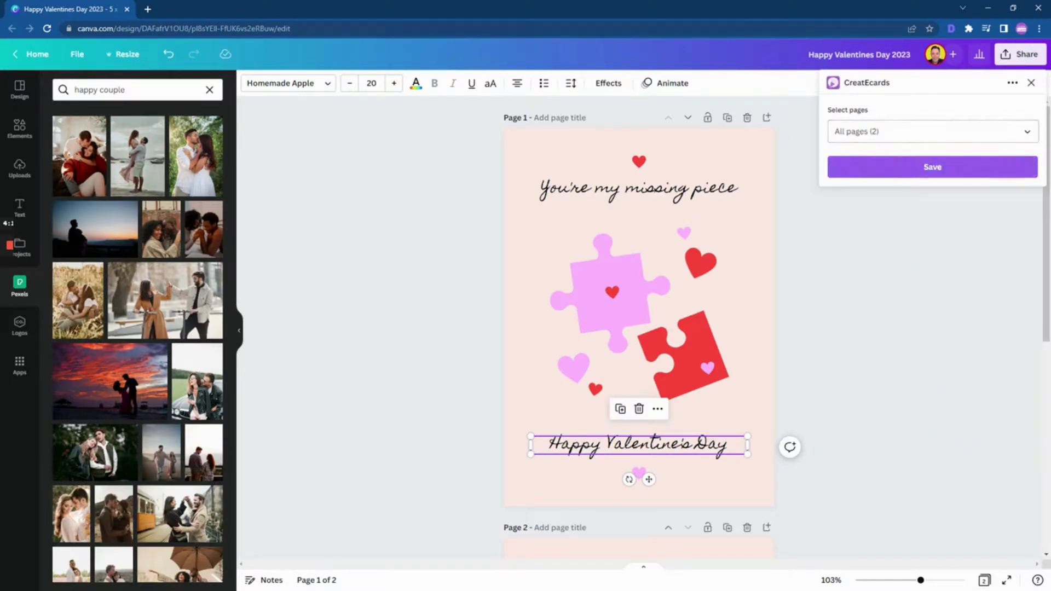
click(932, 167)
click(530, 365)
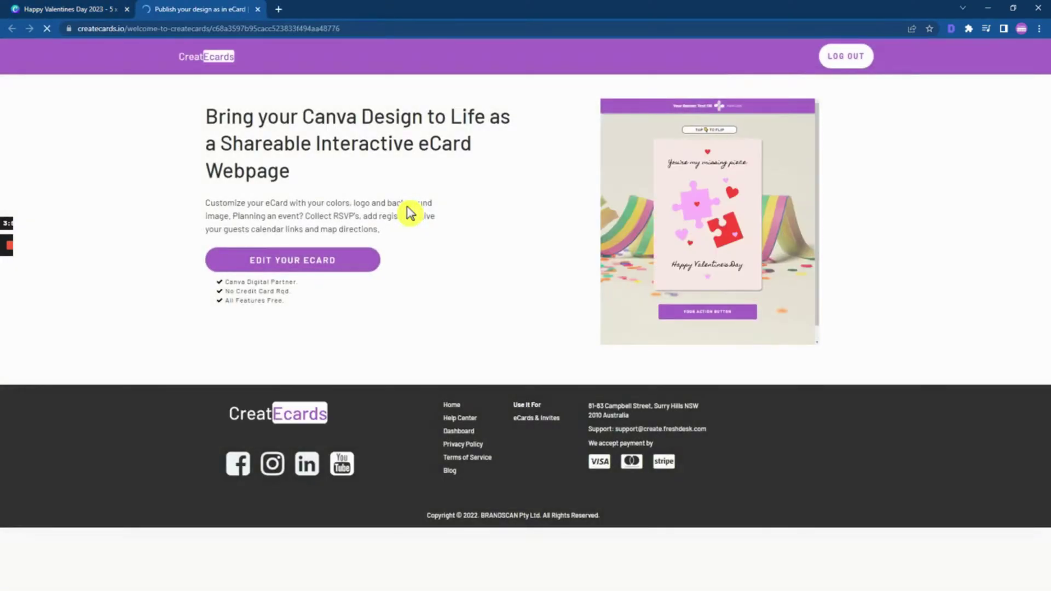
Save the eCard as 'Happy Valentines Day 2023' and continue past the details form
click(292, 260)
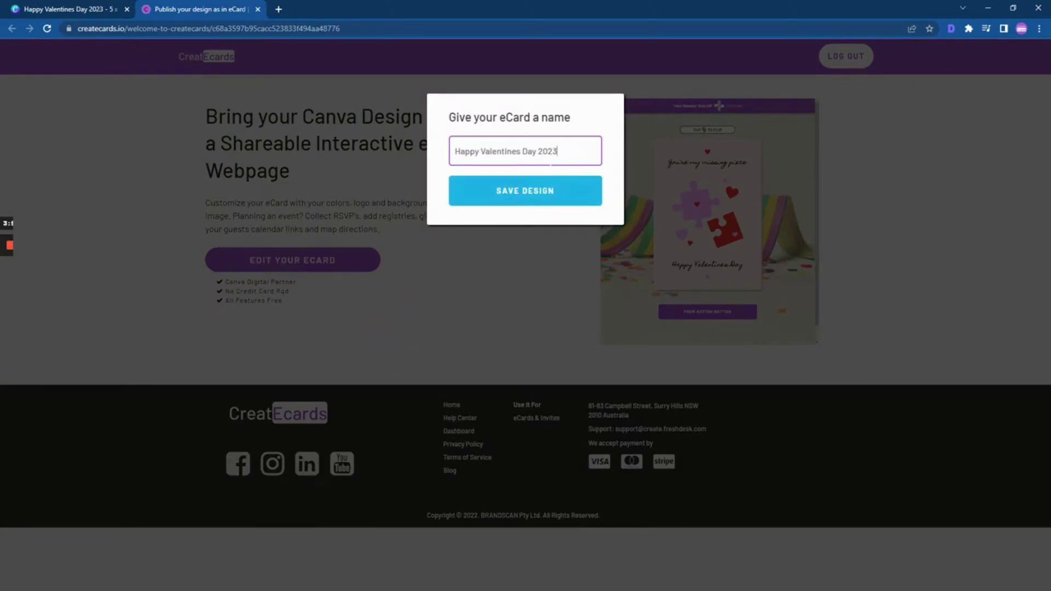
click(541, 192)
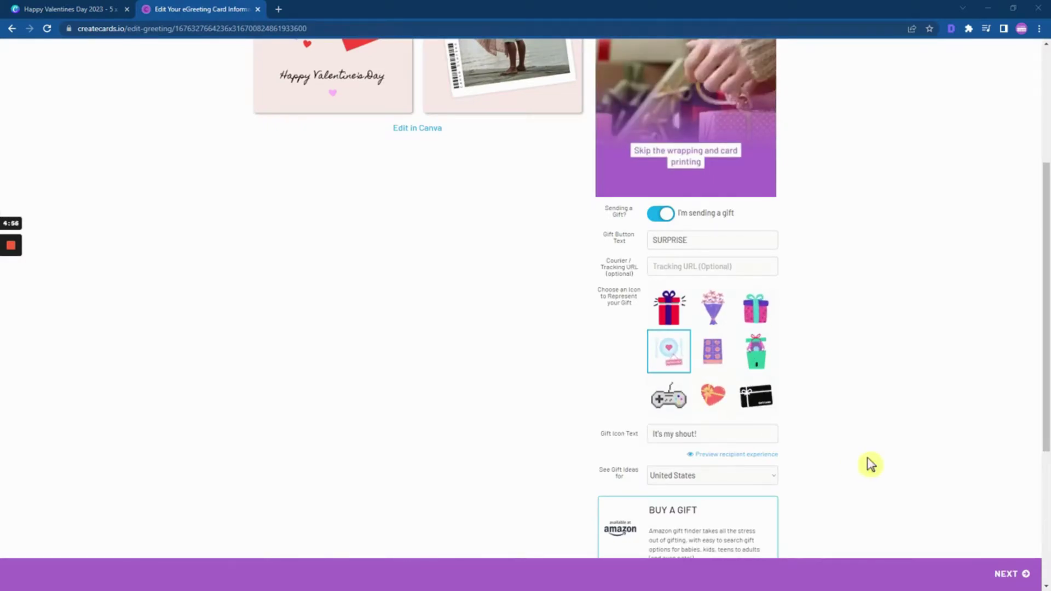
scroll(915, 331, up, 2)
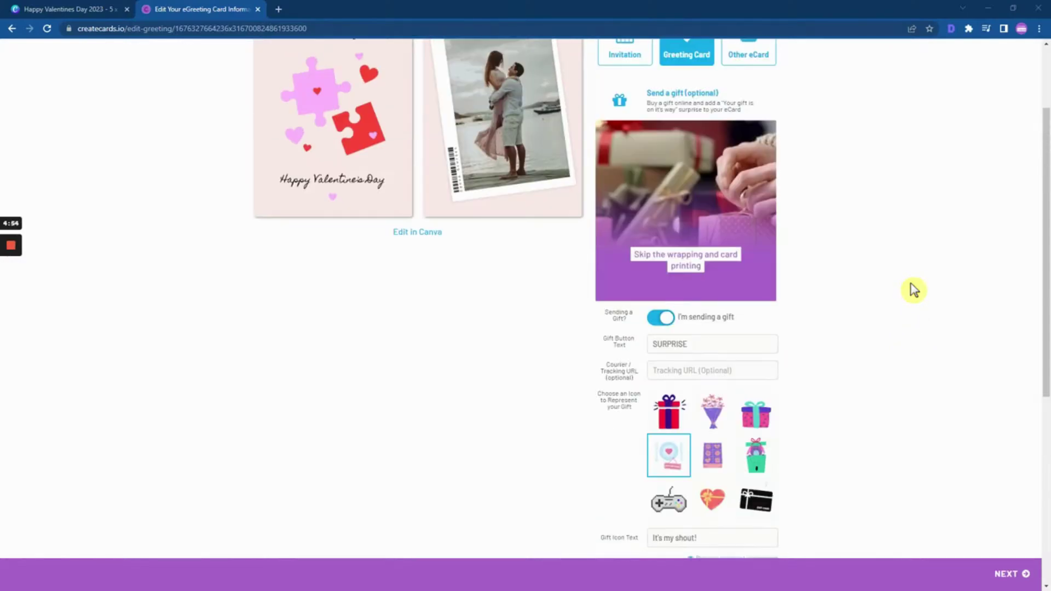
scroll(945, 385, down, 1)
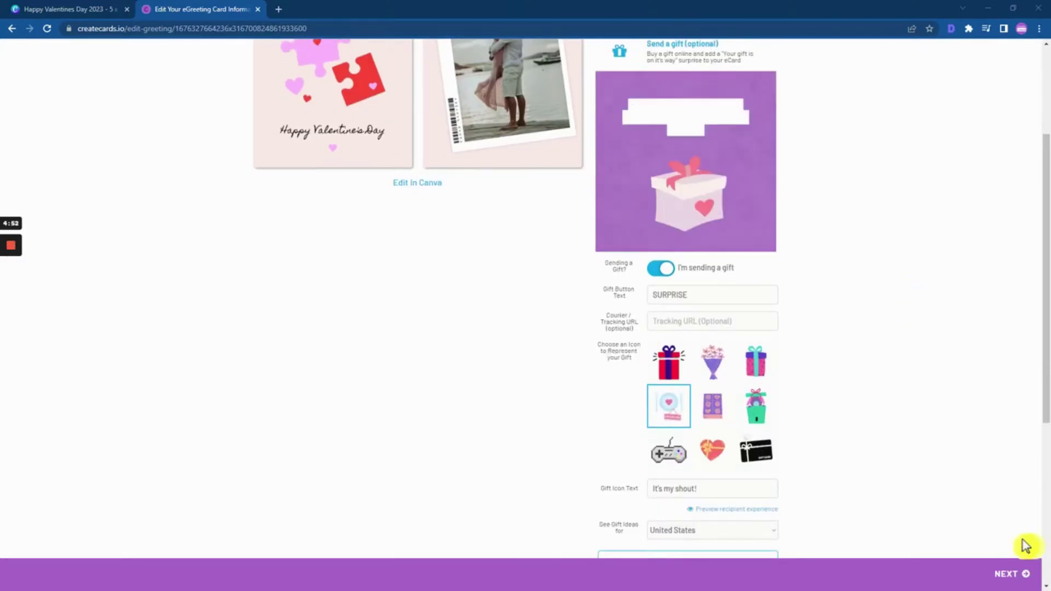
click(1010, 574)
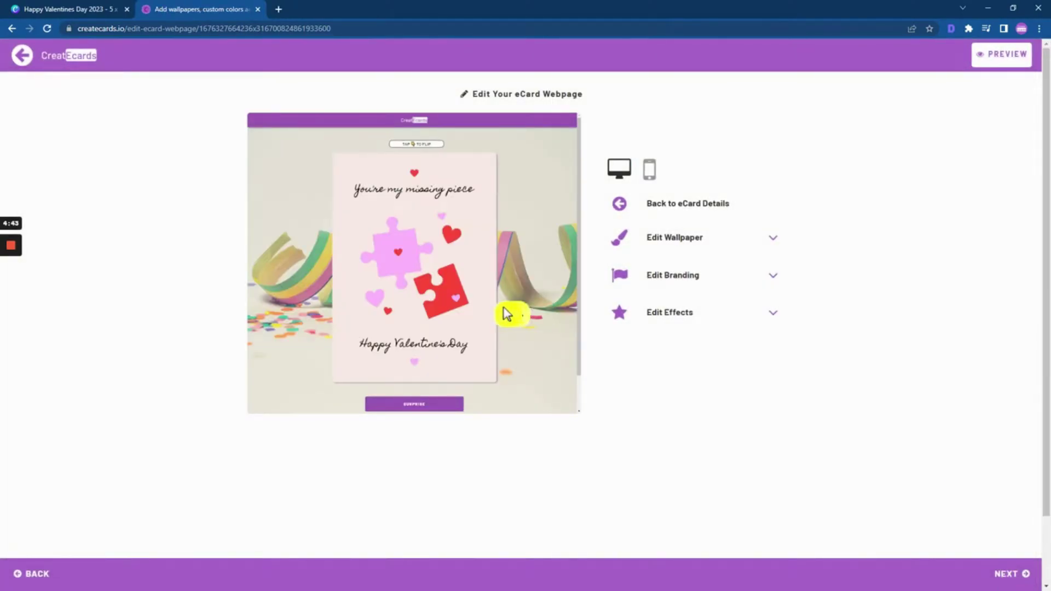
Make the banner and button pink and replace the logo with 'Happy Valentines Day' banner text
click(502, 312)
mouse_move(414, 267)
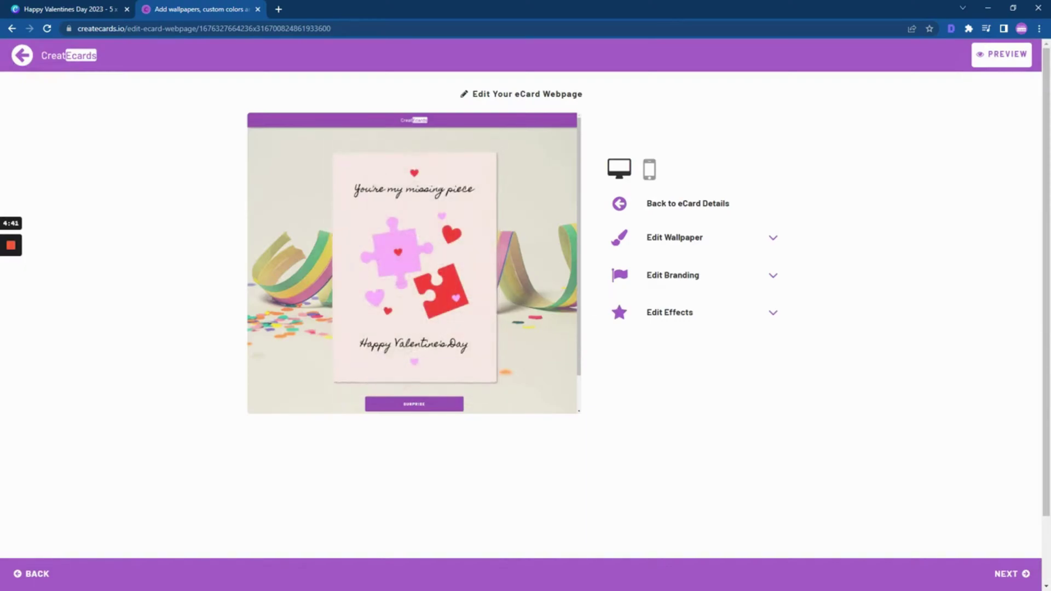
click(672, 275)
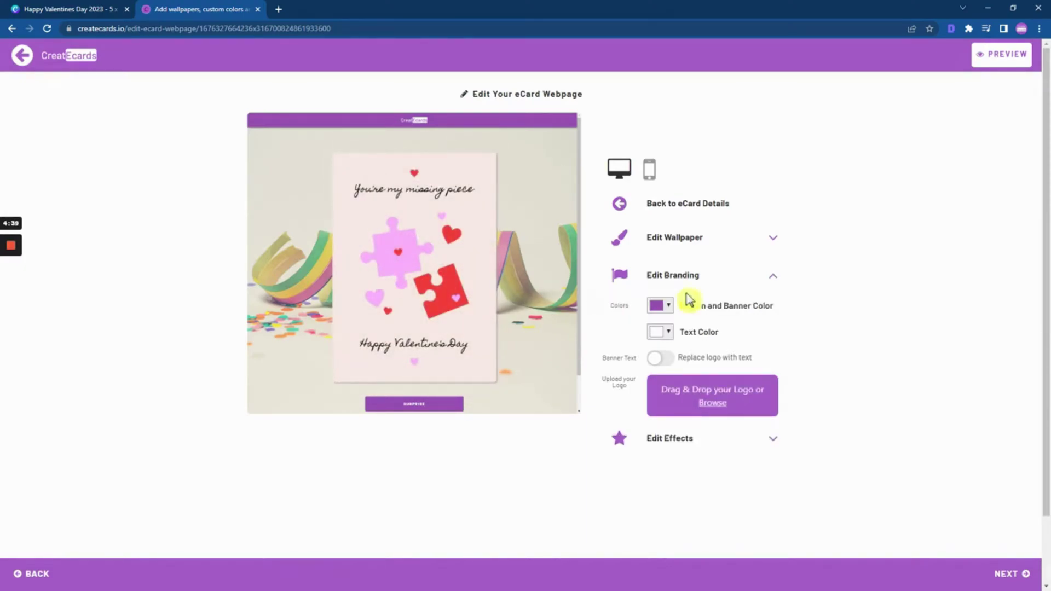
click(659, 306)
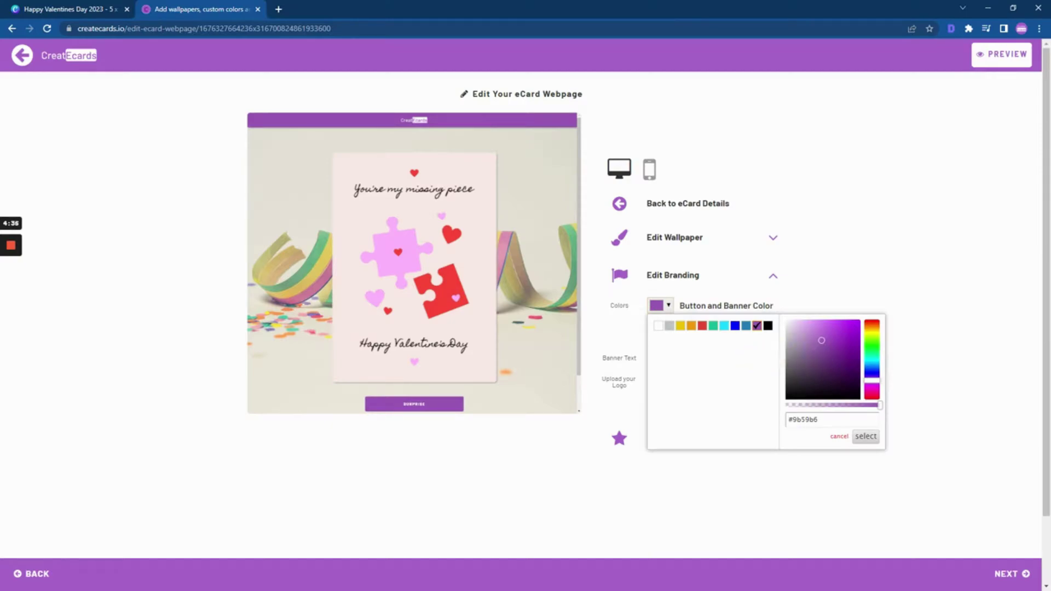
drag(872, 380, 850, 415)
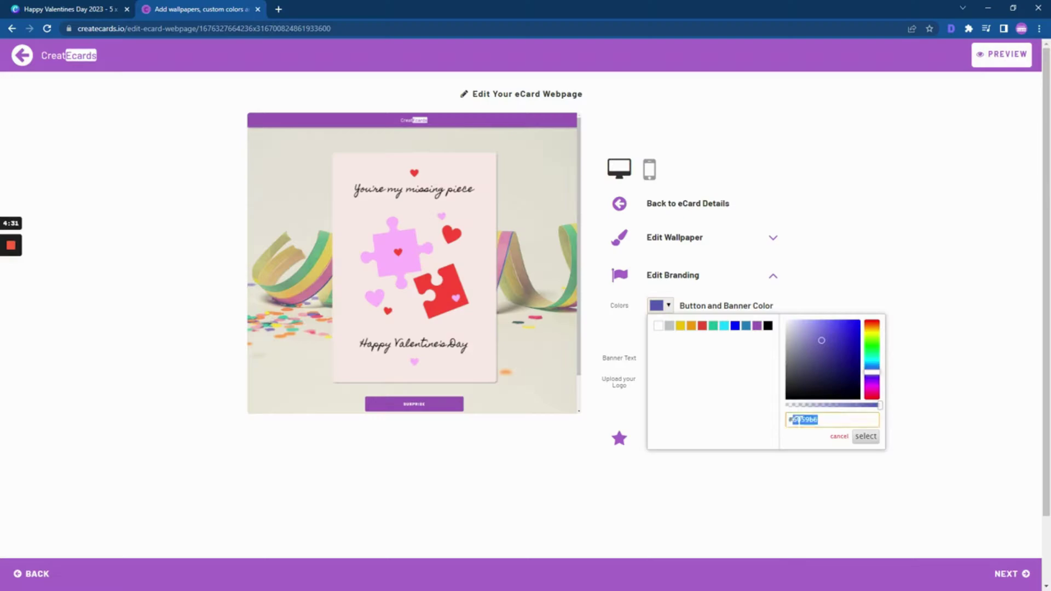
key(ctrl+v)
key(Return)
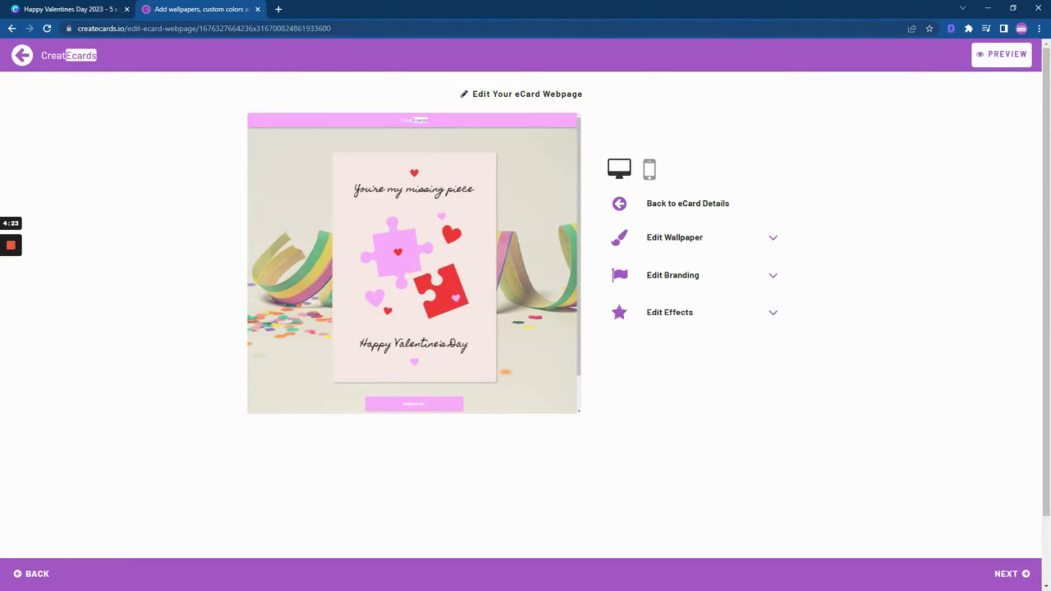
click(657, 358)
text(Happy Valentines Day)
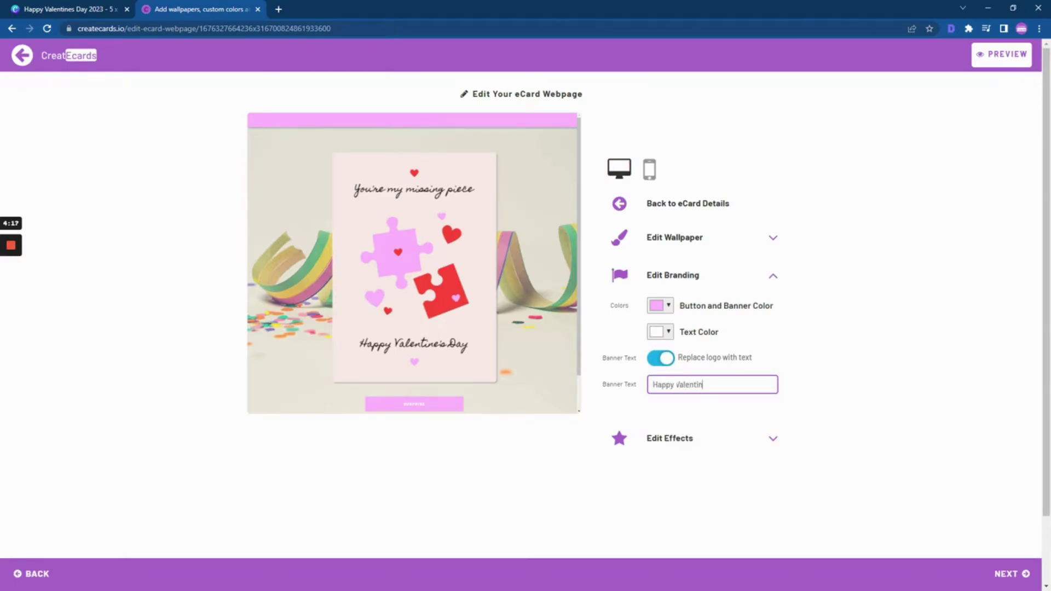
click(831, 313)
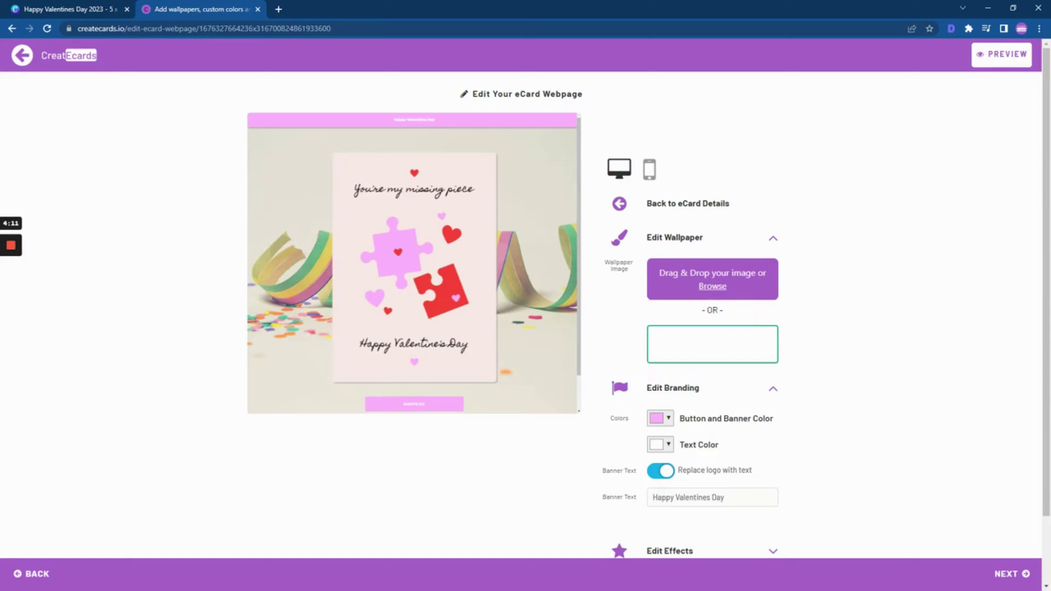
Use a dark Pexels 'love' photo of reaching hands as the wallpaper, then publish the eCard
click(711, 344)
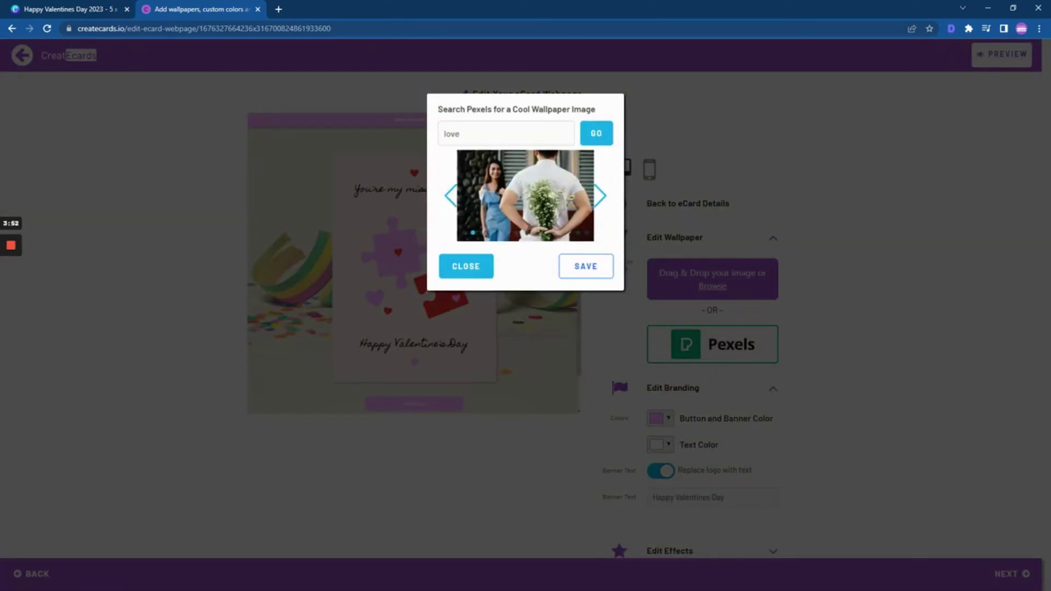
click(588, 264)
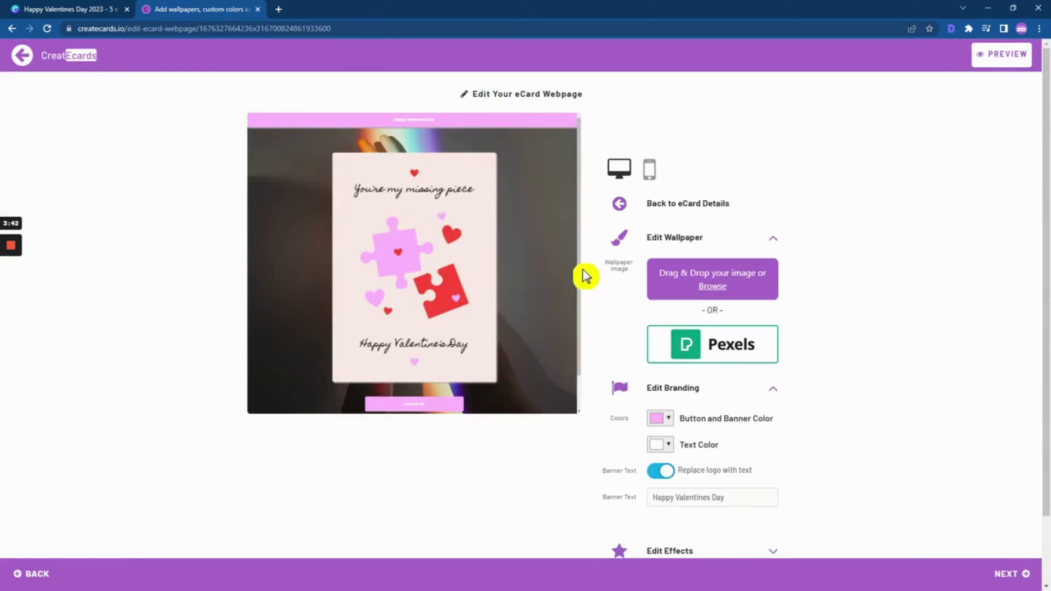
click(1012, 575)
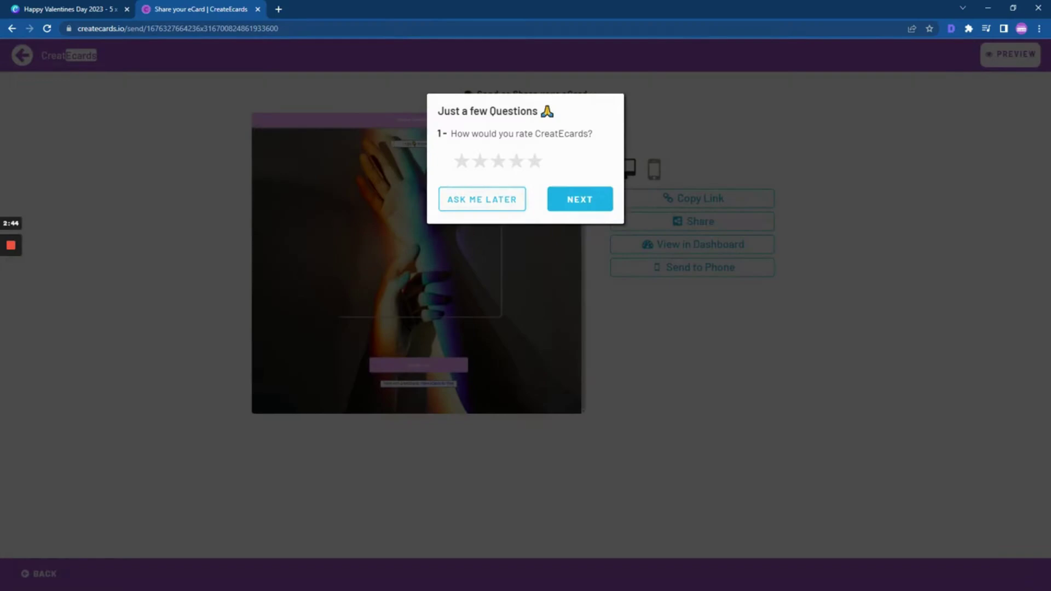
Open the copied eCard link in a new tab, flip the card, and return to sharing
click(482, 199)
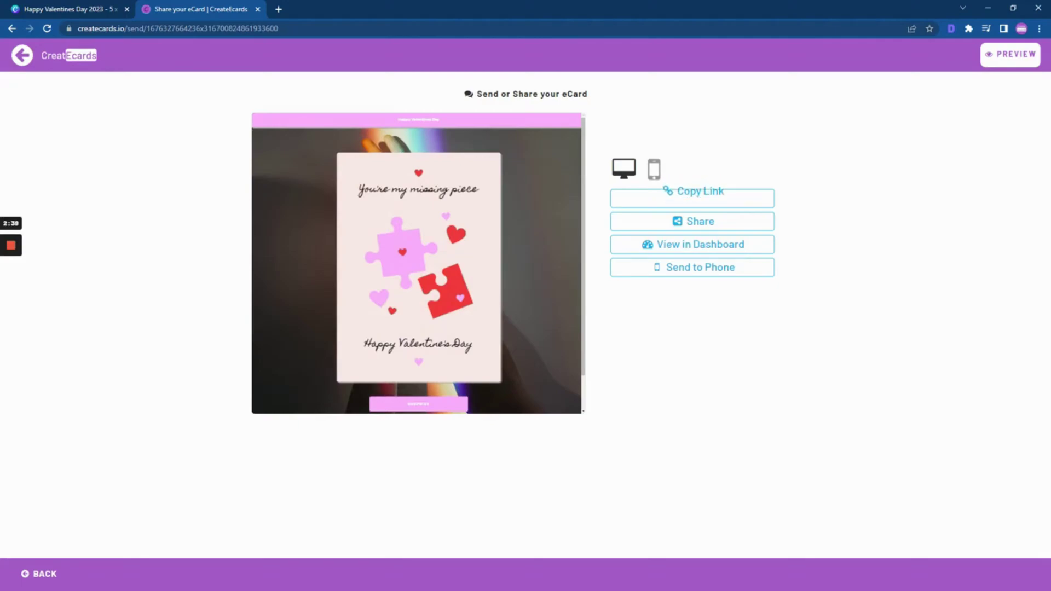
click(276, 9)
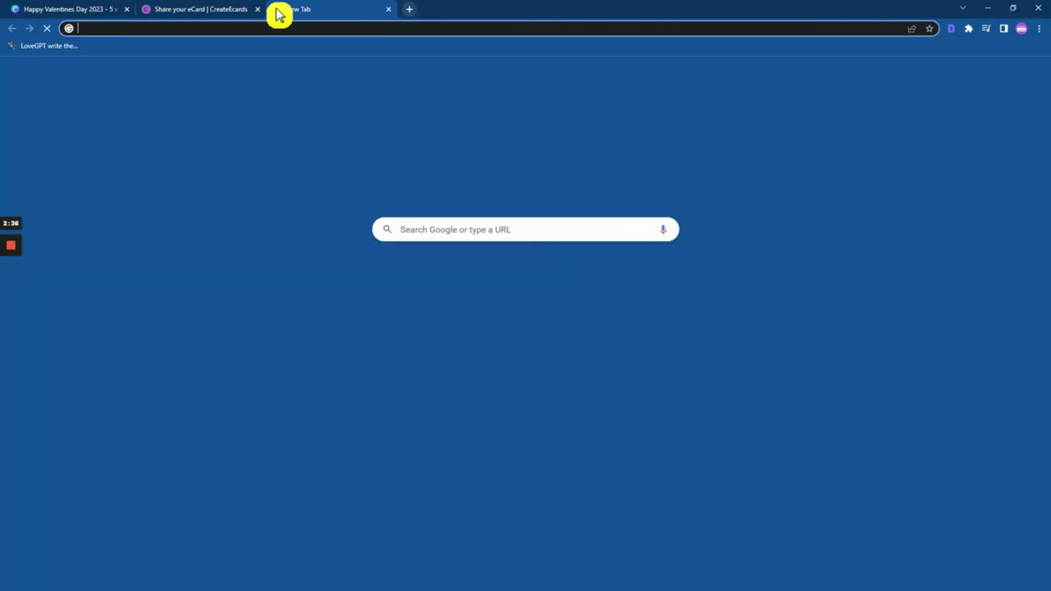
key(ctrl+v)
key(Return)
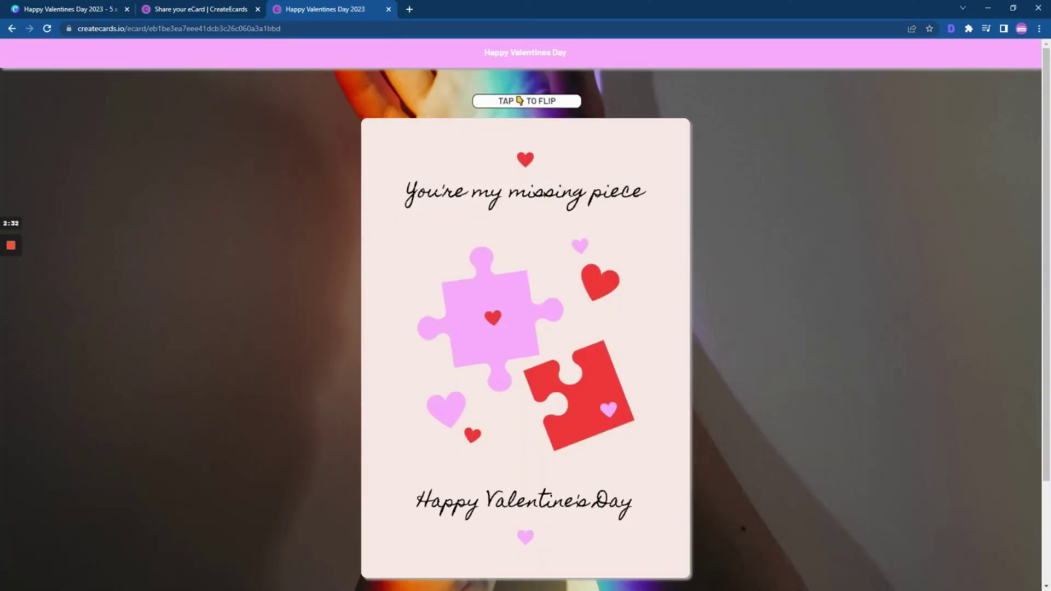
scroll(526, 329, down, 1)
click(526, 271)
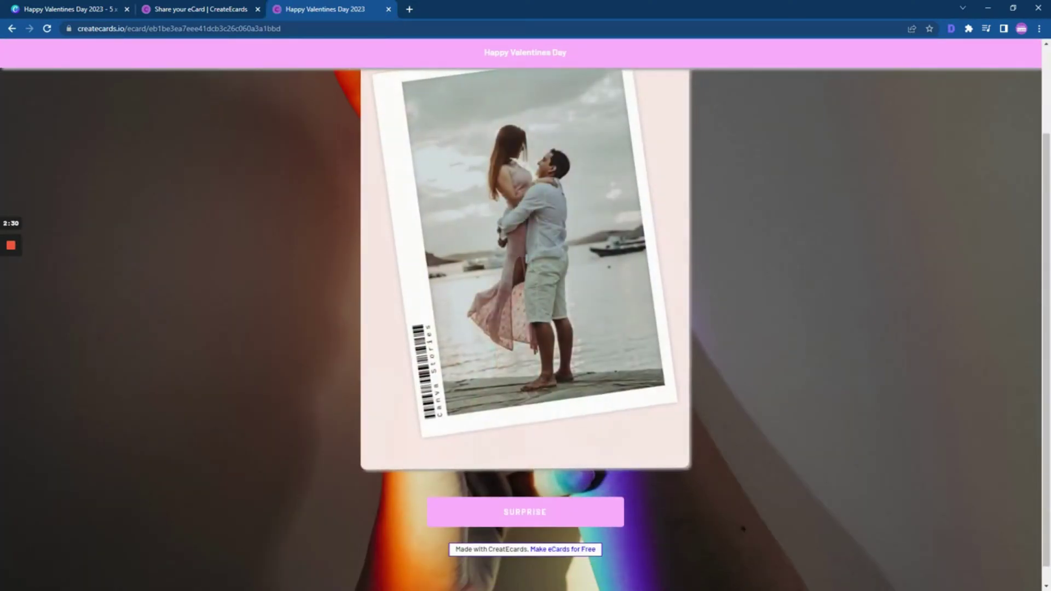
click(238, 10)
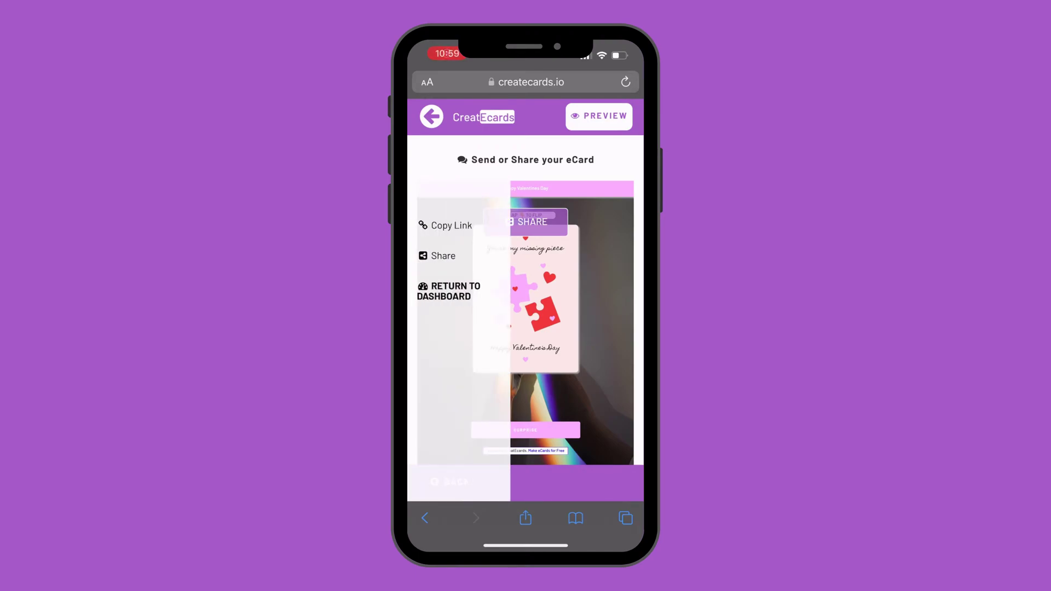
Share the eCard link from the phone through Messages
click(442, 255)
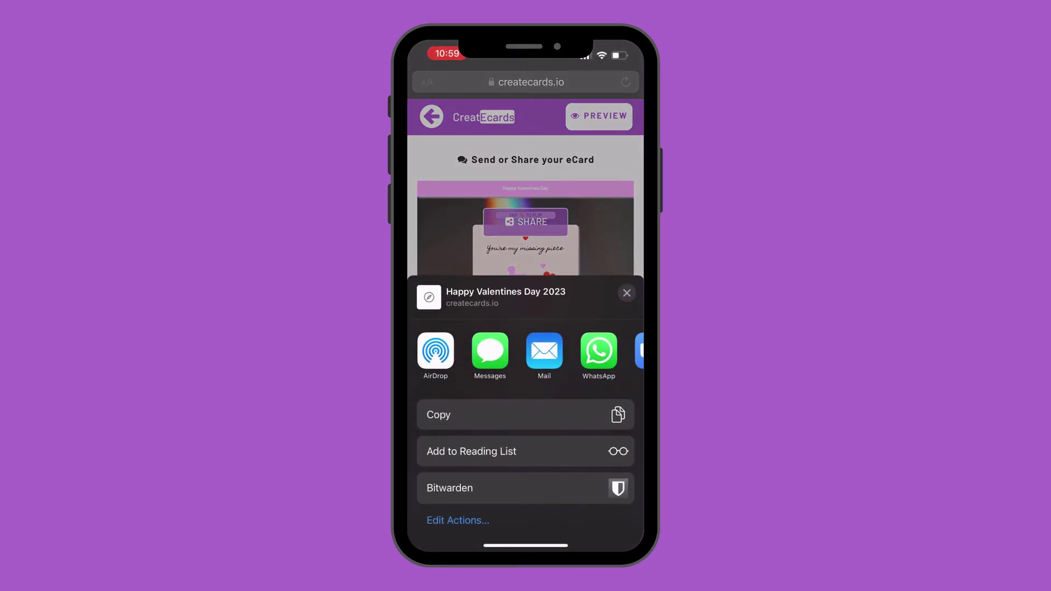
click(490, 350)
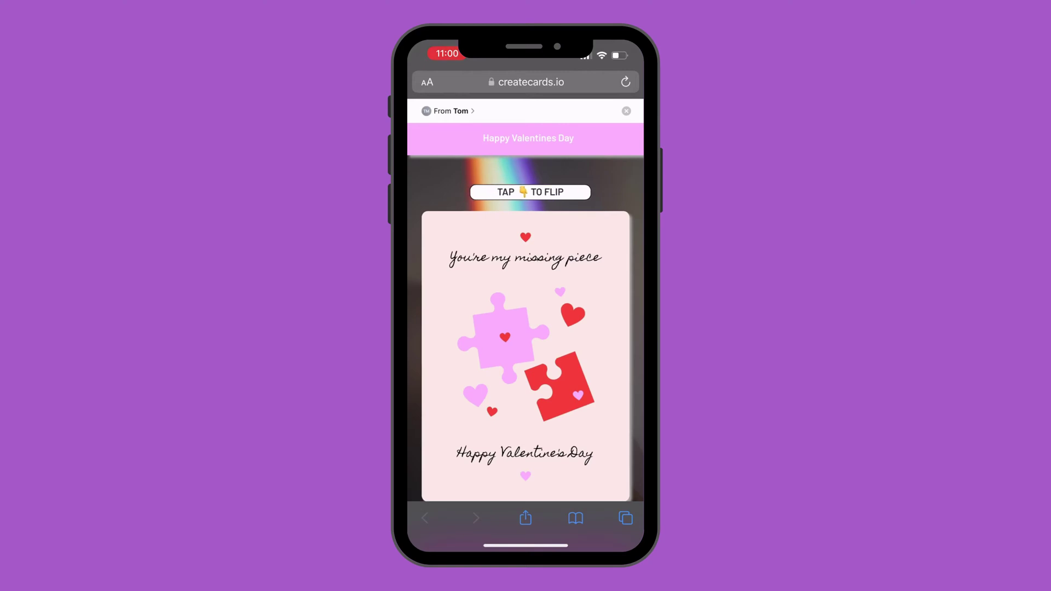
scroll(526, 328, down, 2)
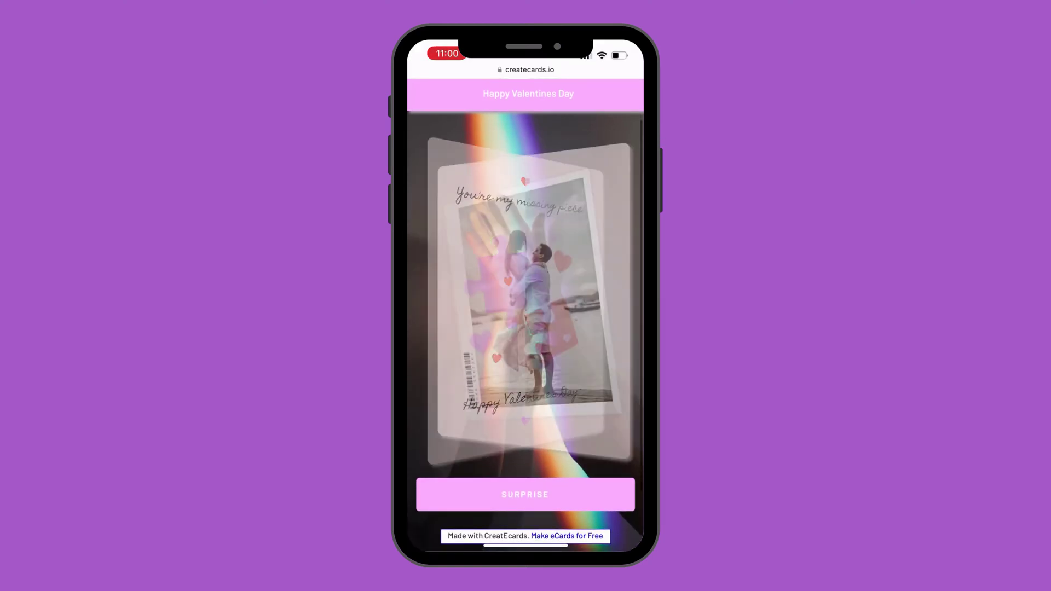